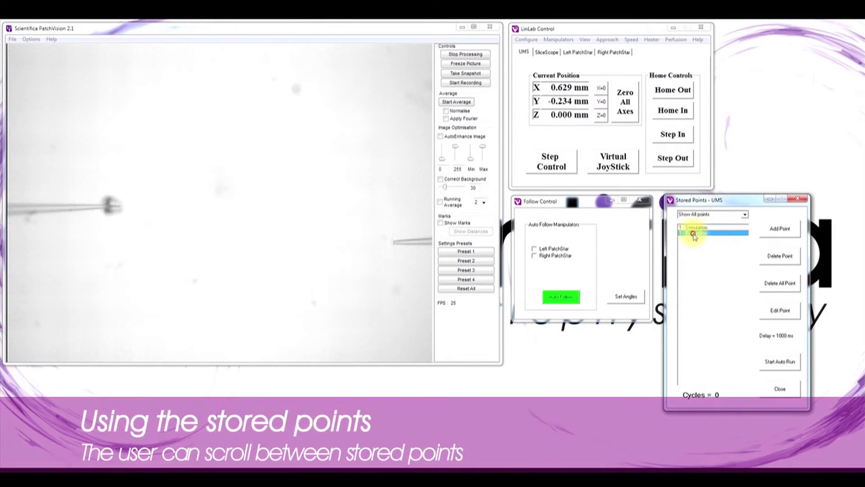
Step: Move the stage to the second stored point and back to the first, then adjust Follow Control
click(695, 233)
click(697, 228)
click(535, 248)
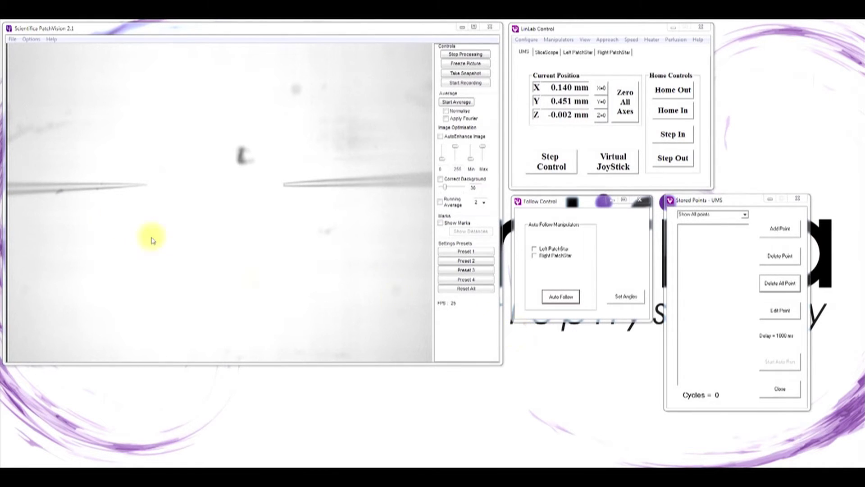
Step: Link the left PatchStar to the stage and start Auto Follow for both manipulators
click(536, 252)
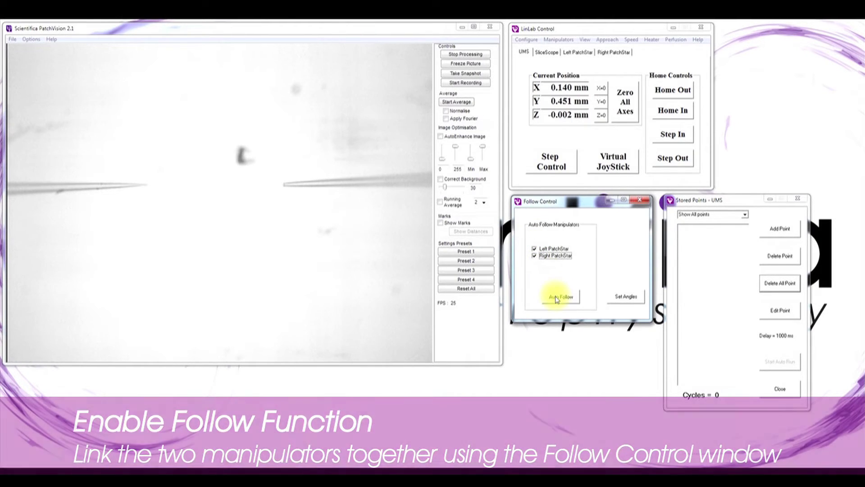
click(559, 297)
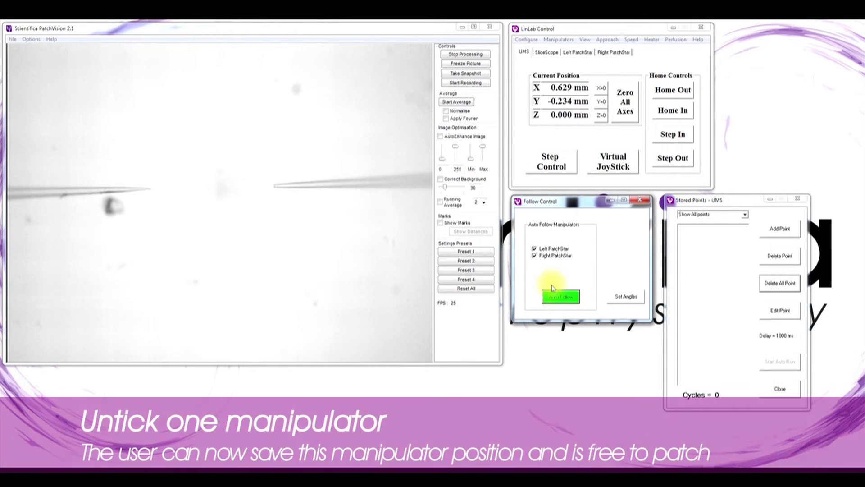
Step: Unlink the left PatchStar from follow control so only the right PatchStar follows
click(535, 251)
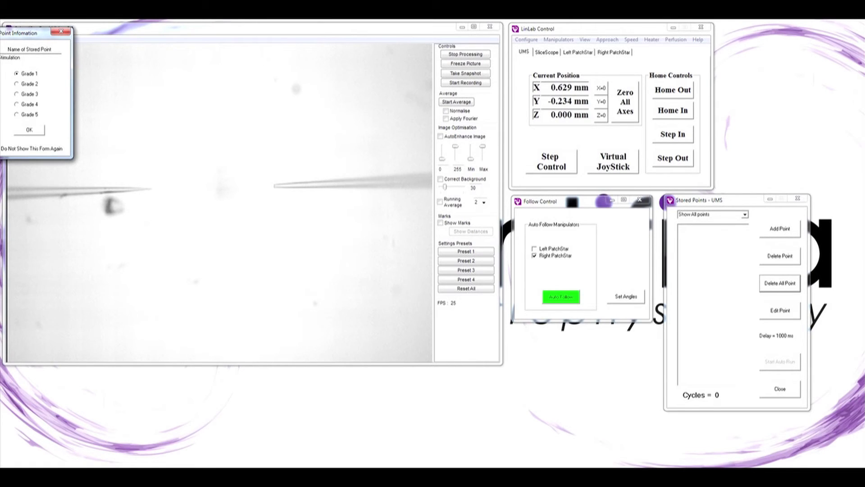
Step: Save the left PatchStar's current position as the stored point 'Stimulation'
click(22, 130)
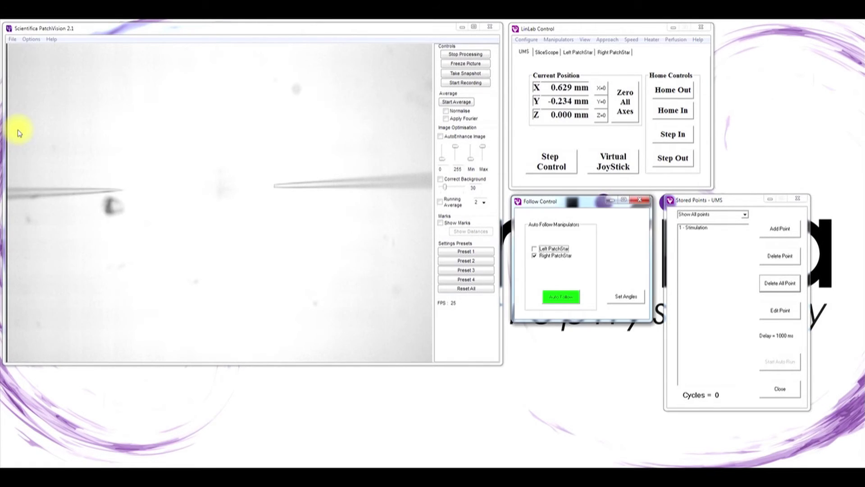